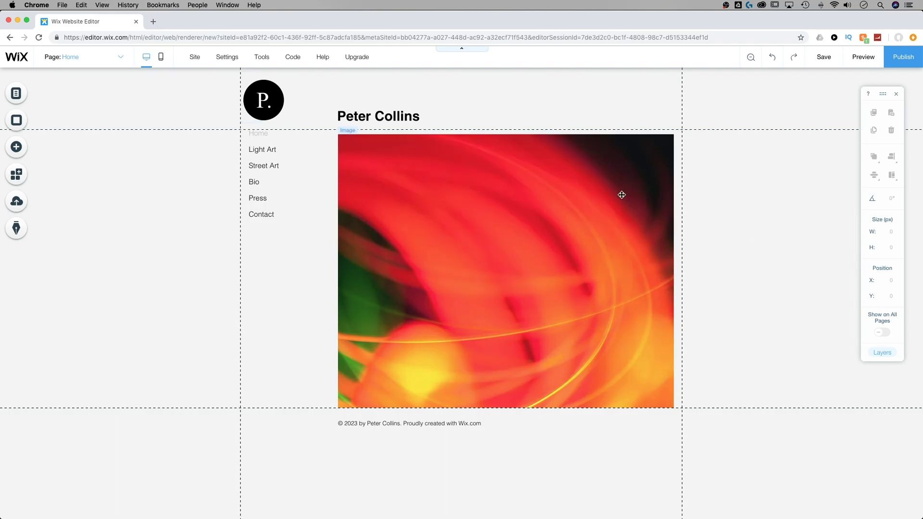
- Show the Lightbox category in the Add panel, listing Welcome and Subscribe designs
left_click(17, 151)
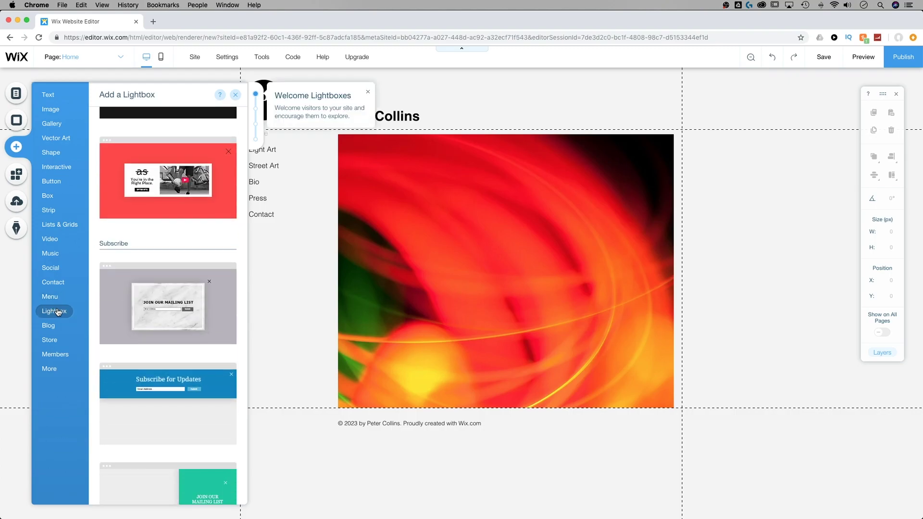
- Add the Subscribe (Grayscale) lightbox and set Automatically display to Yes, appearing on Home after 2 seconds
left_click(167, 295)
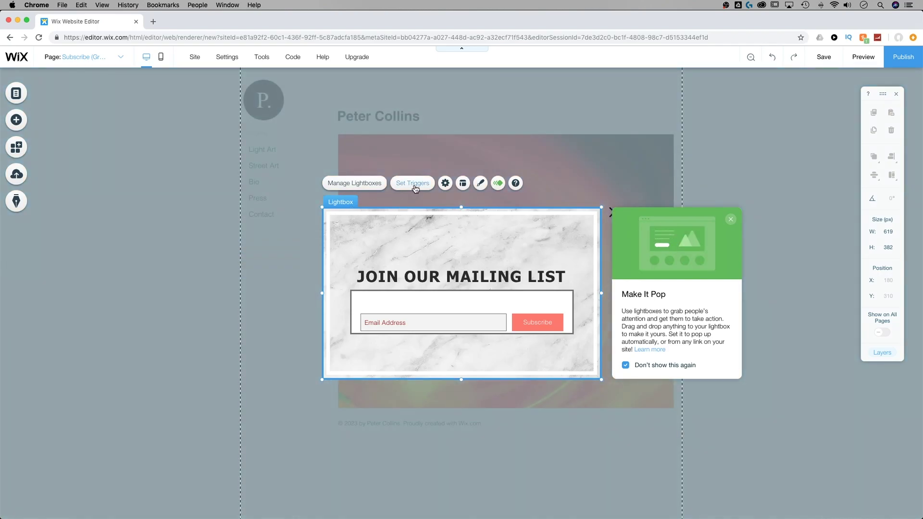
left_click(416, 188)
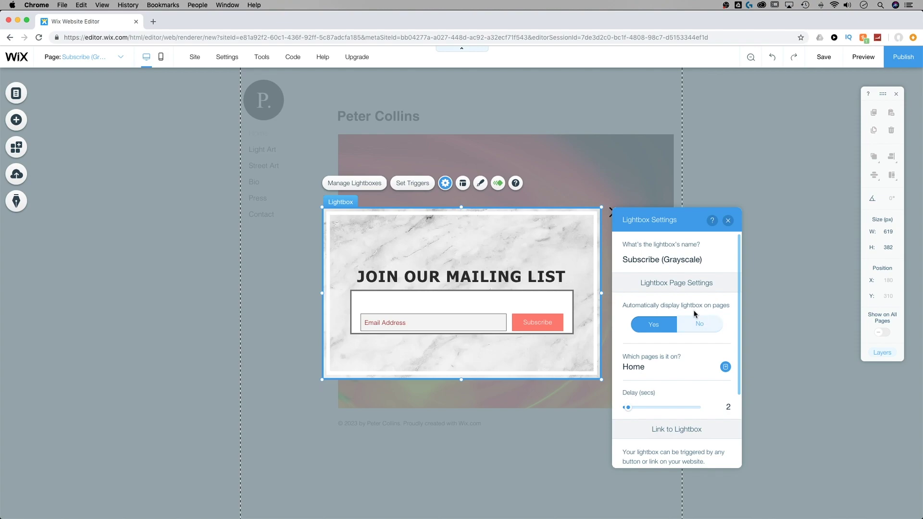
left_click(659, 328)
left_click(728, 221)
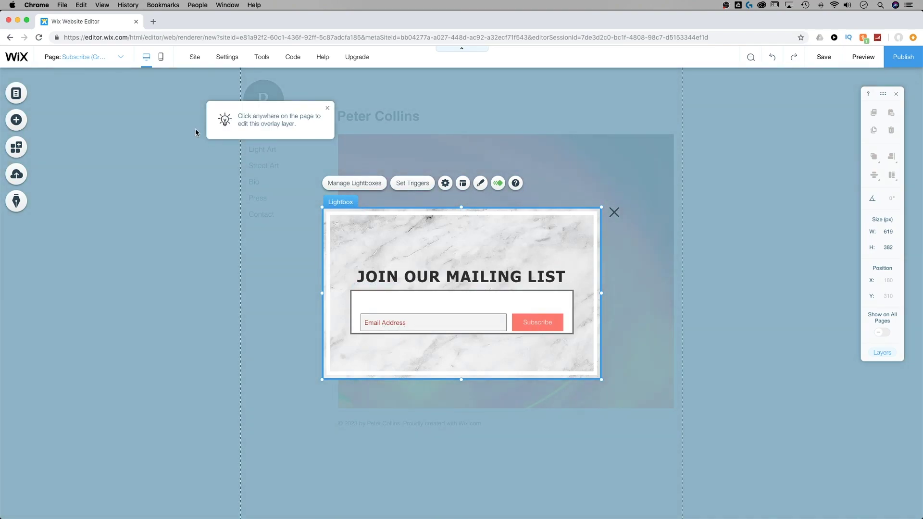
- Go to the Home page in mobile view, preview it, and return to the editor
left_click(103, 58)
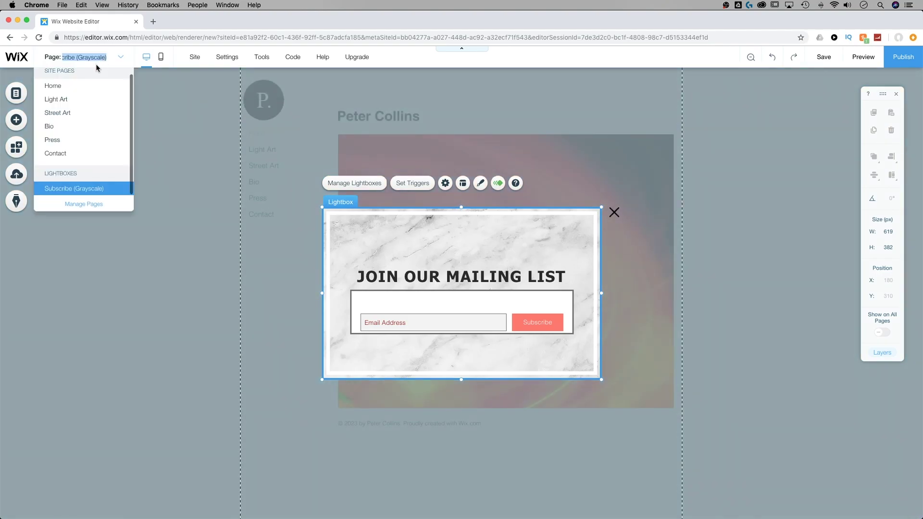
left_click(80, 86)
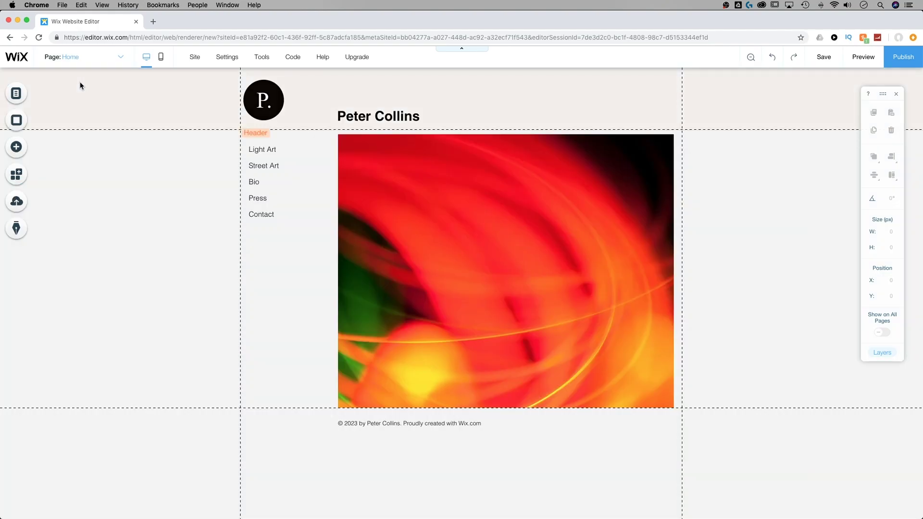
left_click(162, 62)
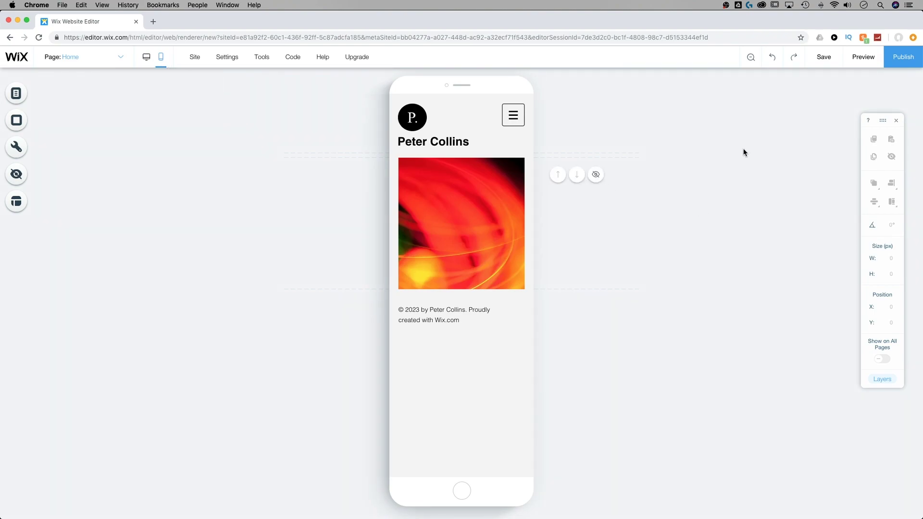
left_click(861, 58)
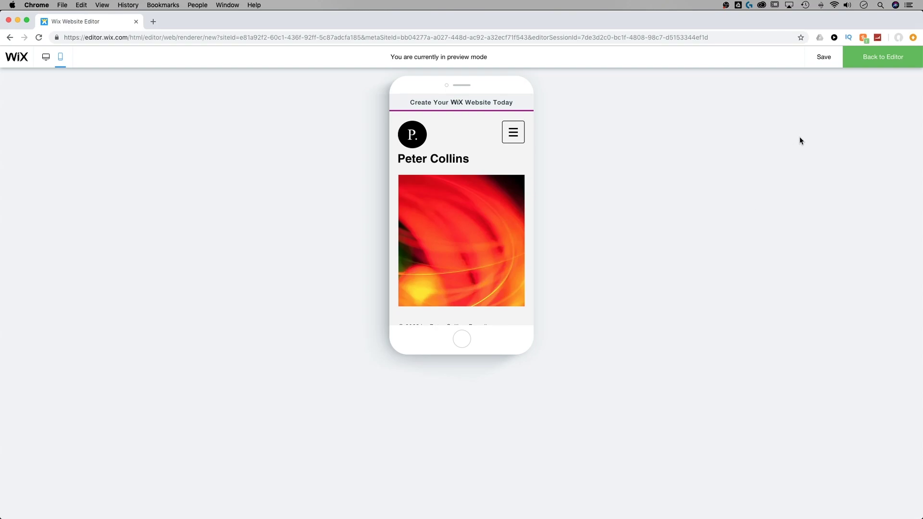
left_click(873, 62)
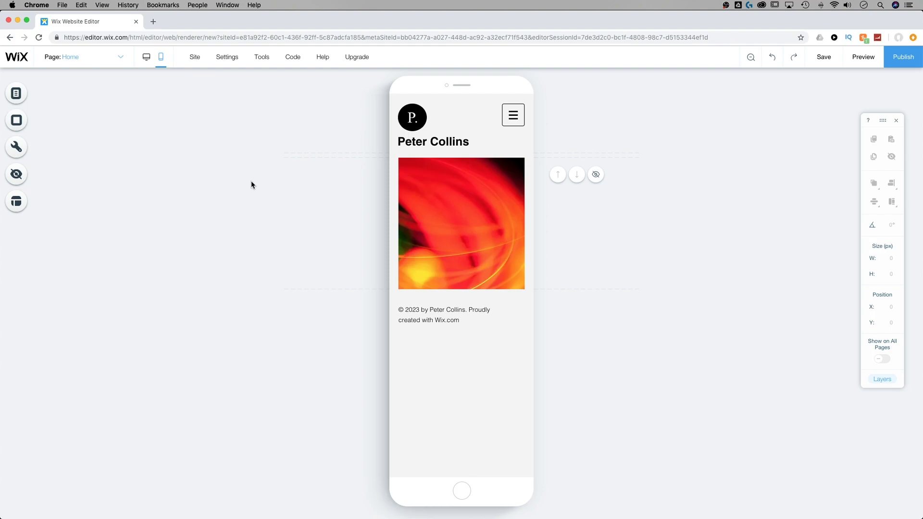
- In Menus & Pages > Lightboxes, set Subscribe (Grayscale) to display automatically on mobile
left_click(21, 96)
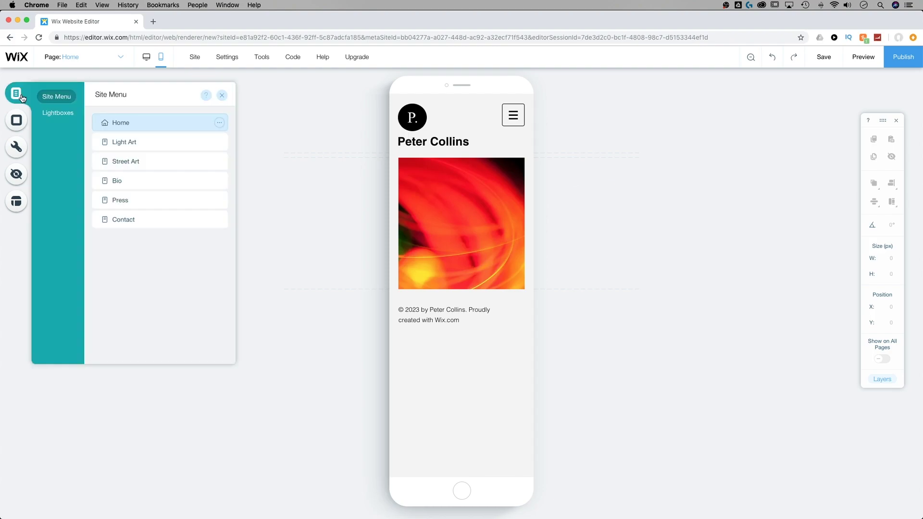
left_click(65, 113)
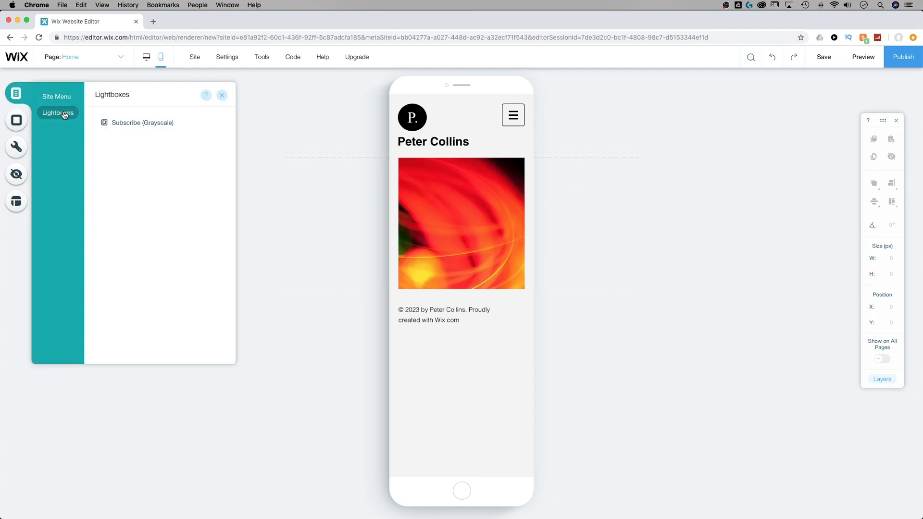
left_click(154, 126)
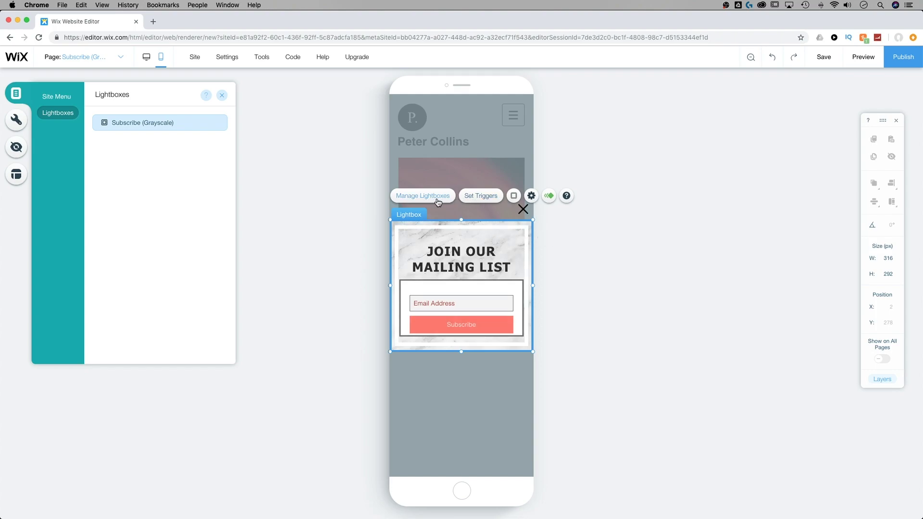
left_click(531, 196)
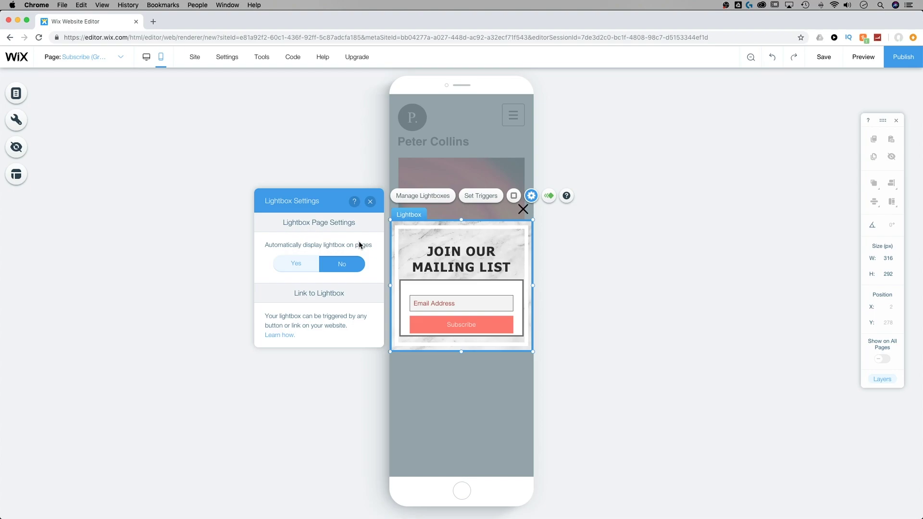
left_click(297, 265)
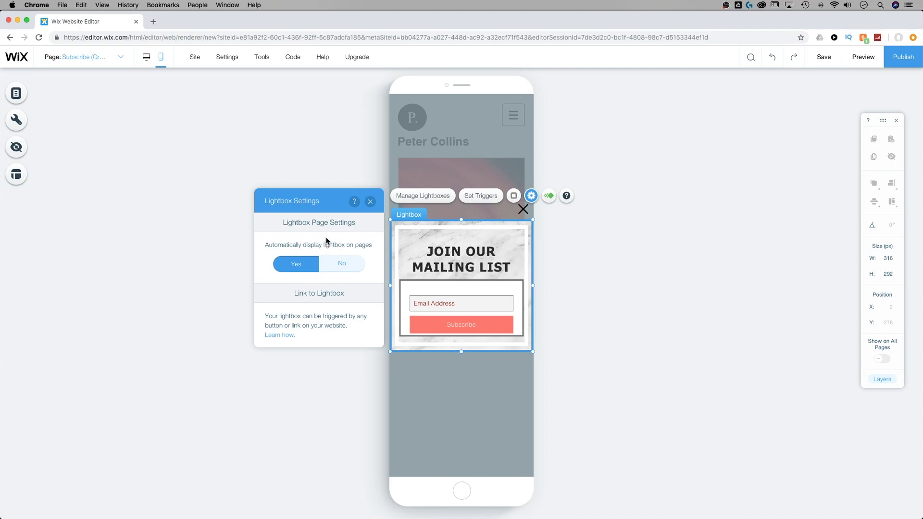
left_click(370, 202)
left_click(544, 173)
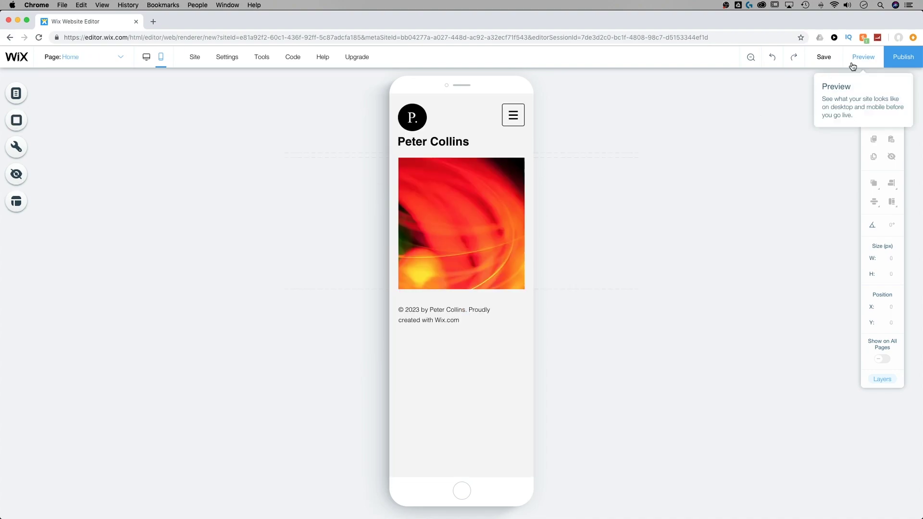
left_click(864, 57)
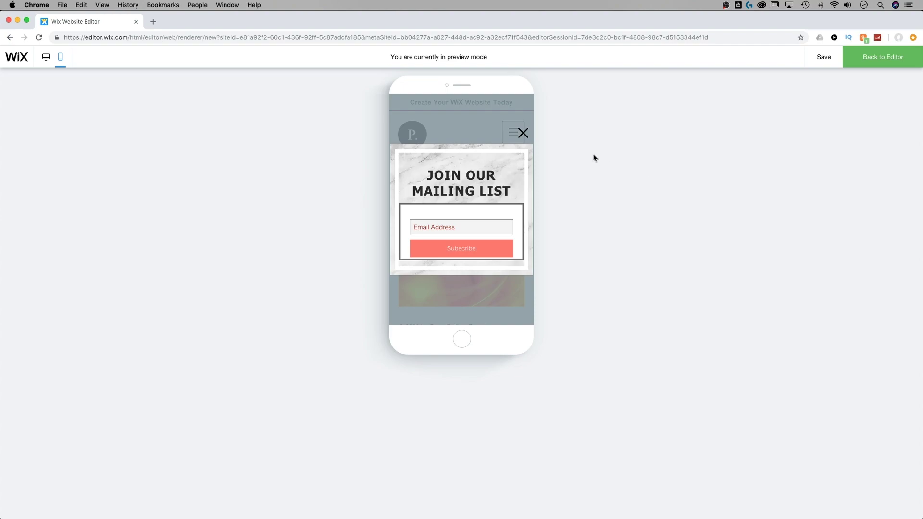
left_click(523, 133)
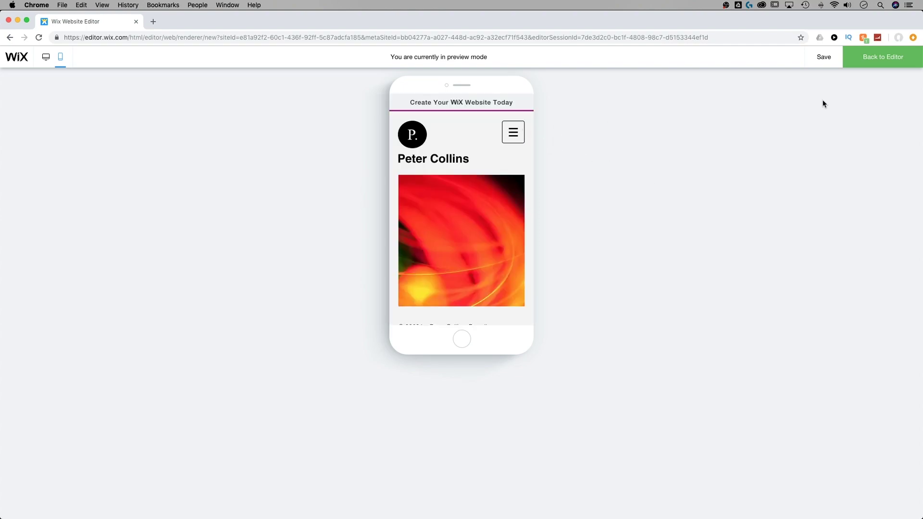
left_click(875, 59)
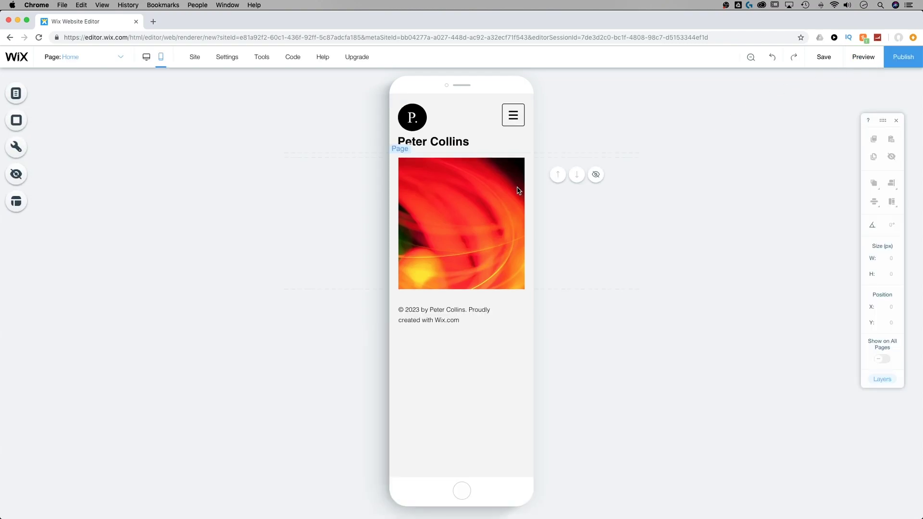
left_click(114, 59)
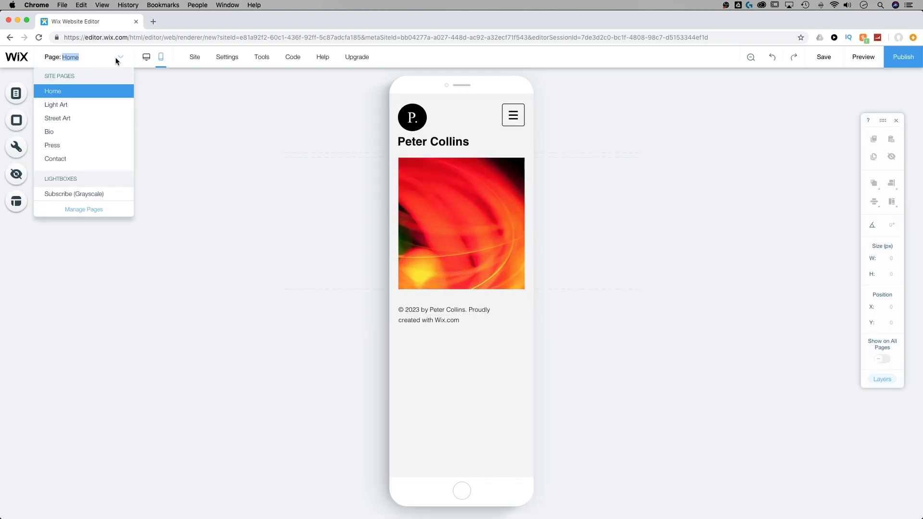
left_click(93, 194)
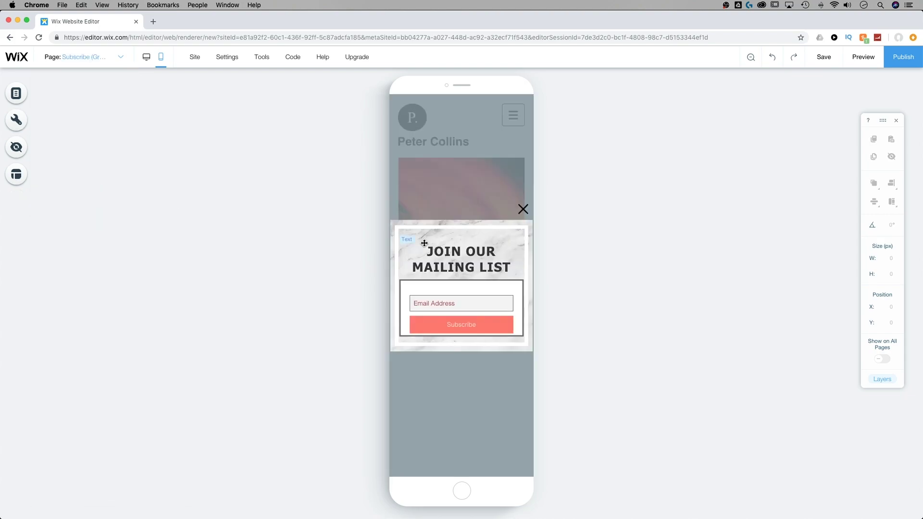
left_click(474, 257)
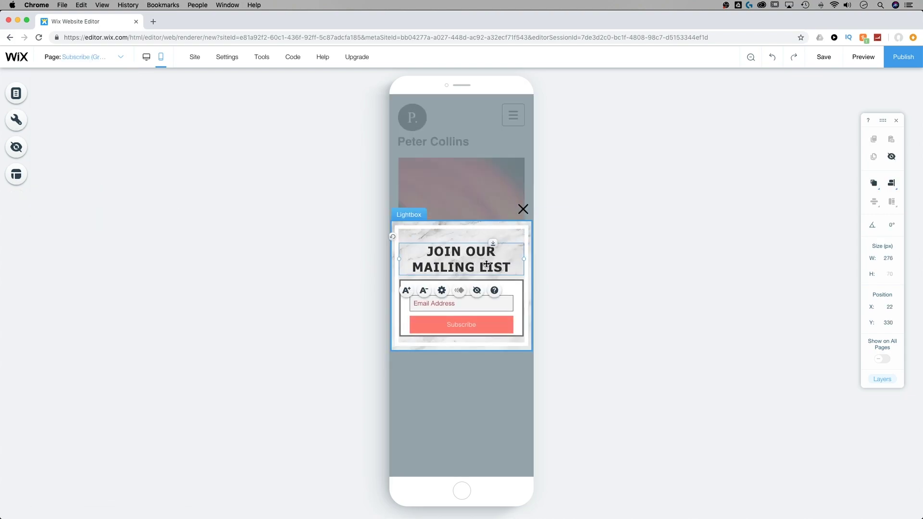
left_click_drag(525, 259, 477, 252)
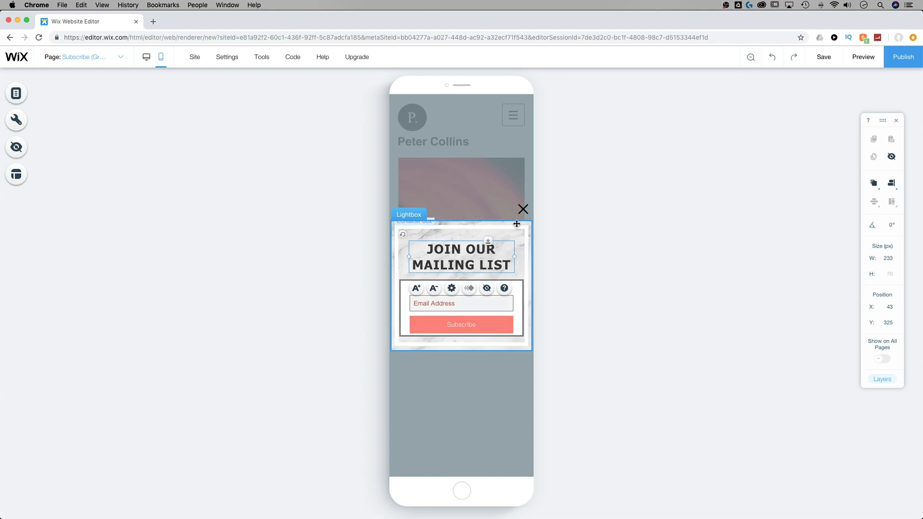
left_click(494, 170)
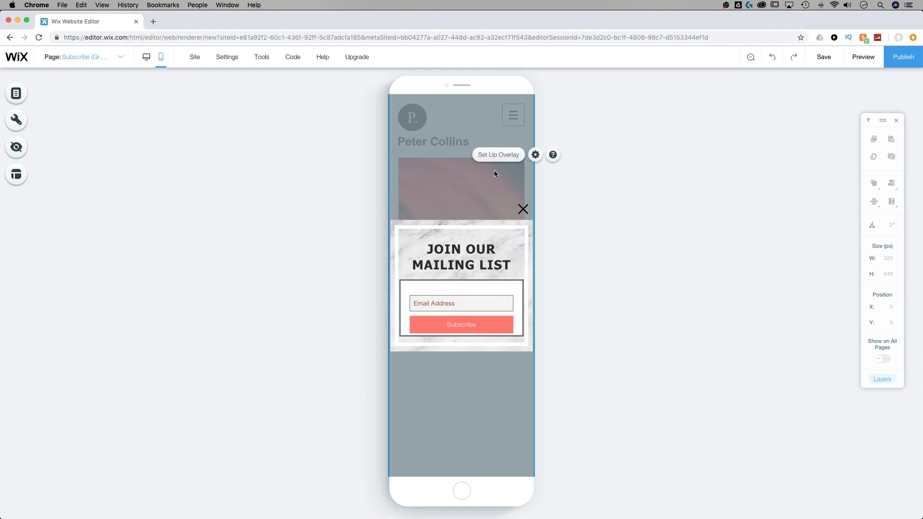
left_click(535, 155)
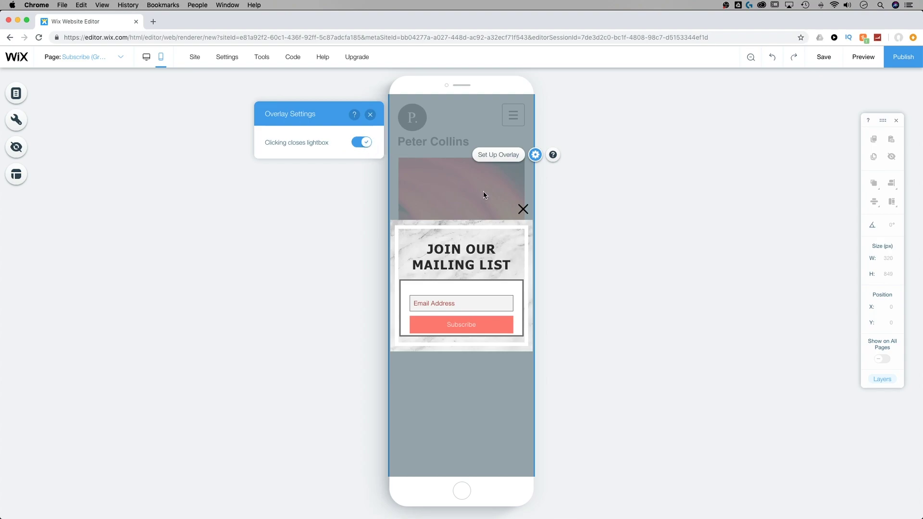
left_click(522, 209)
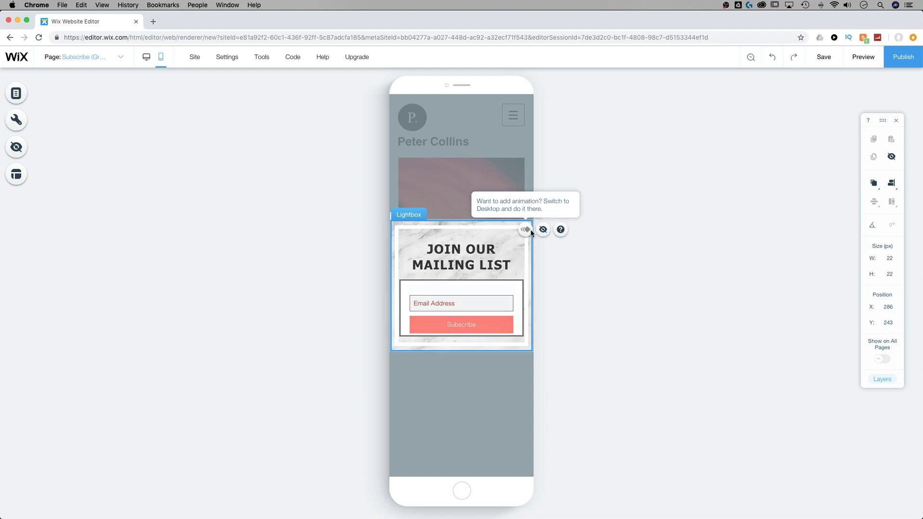
left_click(493, 231)
- Review the mobile lightbox's Settings and Animation options
left_click(476, 223)
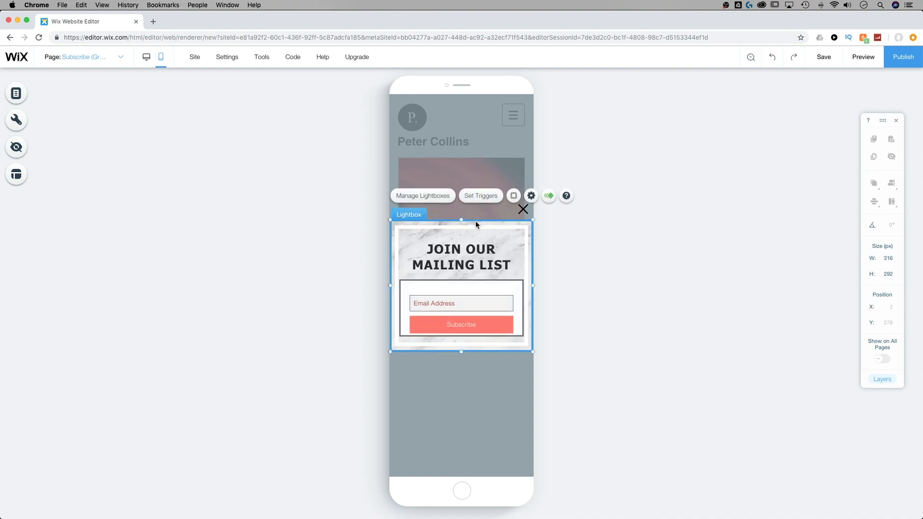
left_click(532, 196)
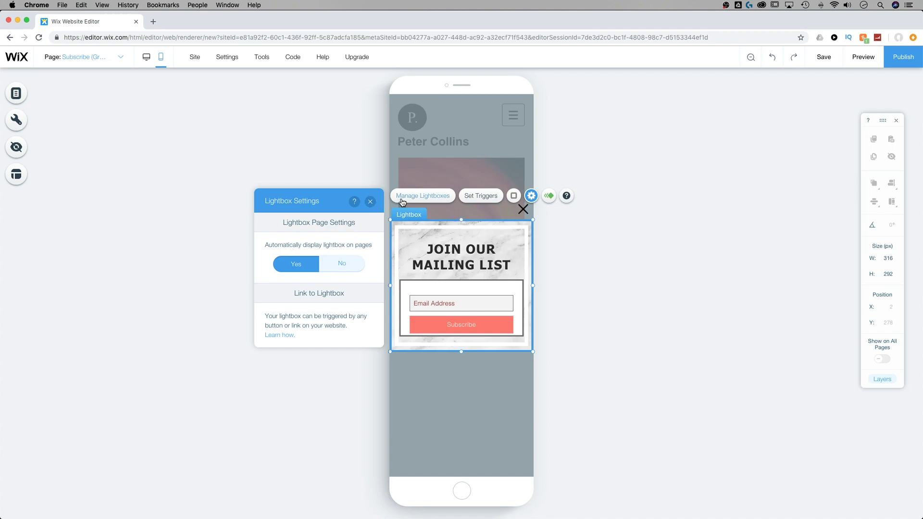
left_click(550, 197)
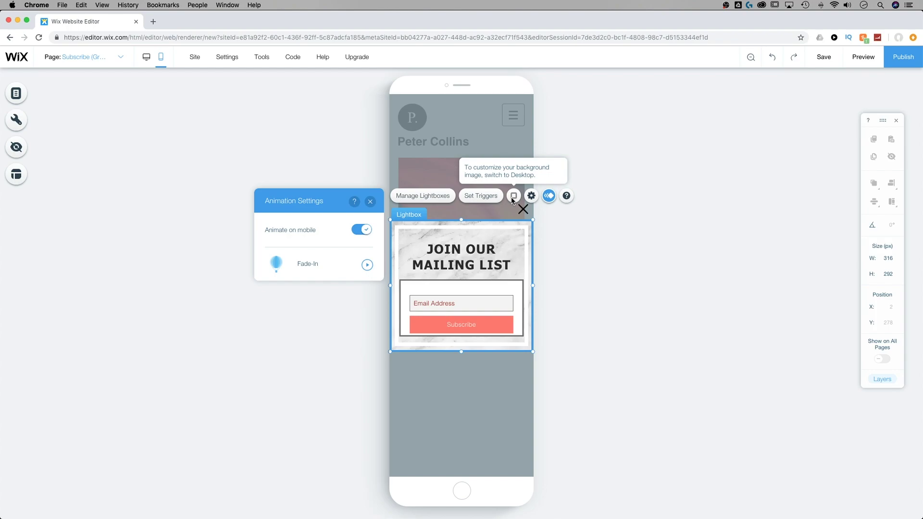
- Narrow the signup form box to 233 px wide at X 43, then return to Home
left_click(475, 293)
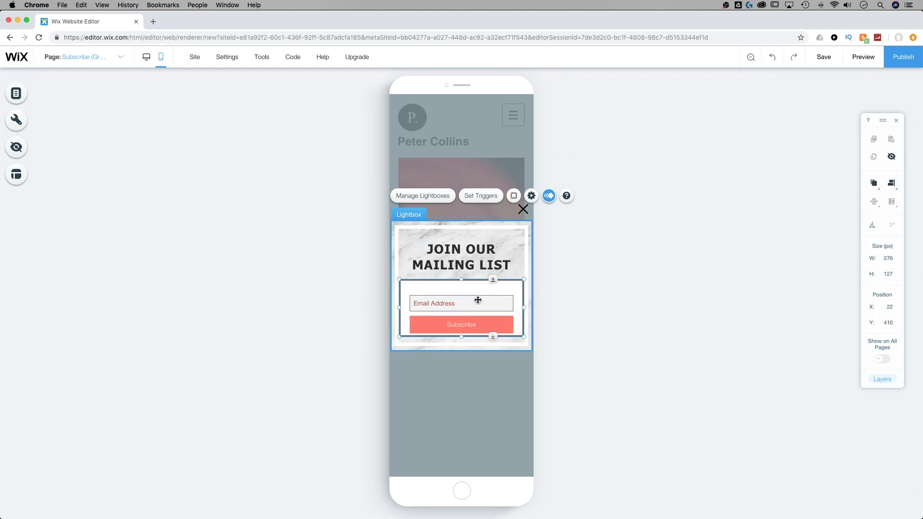
mouse_move(462, 279)
left_mouse_down()
mouse_move(461, 289)
mouse_move(462, 281)
left_mouse_up()
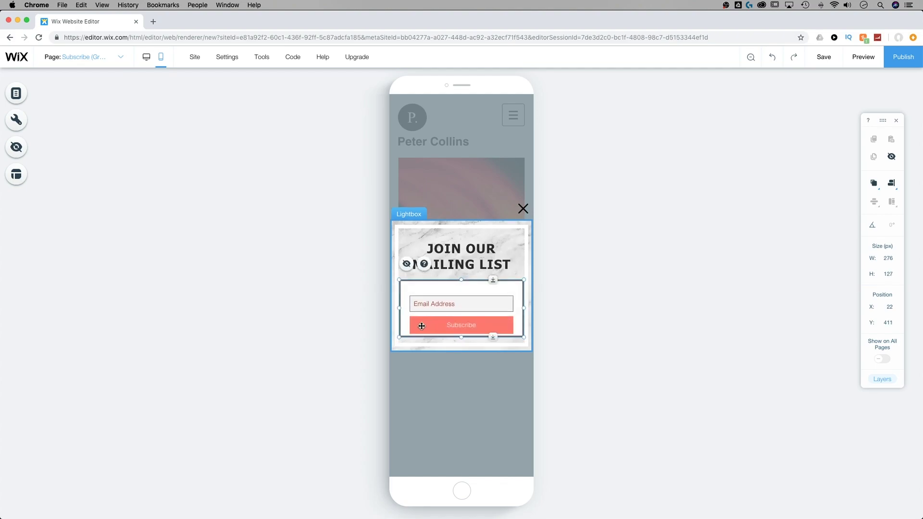
left_click_drag(399, 308, 409, 308)
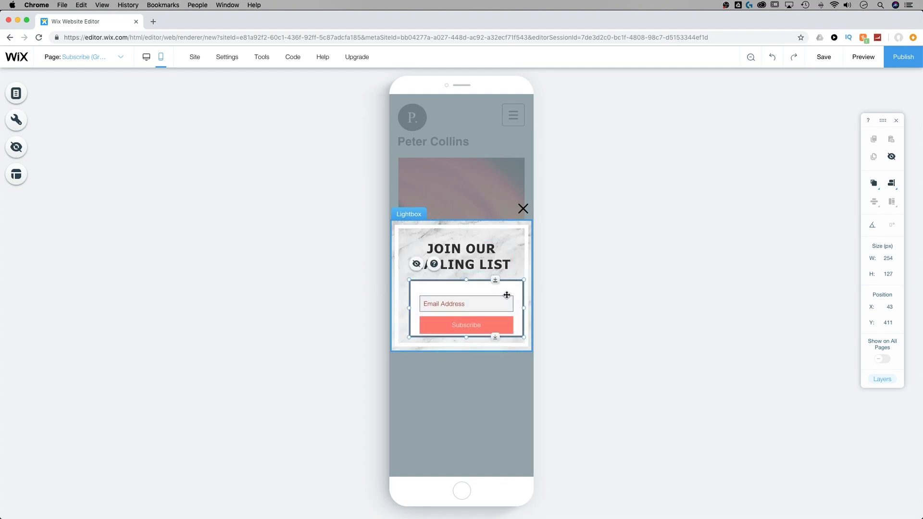
left_click_drag(524, 308, 481, 293)
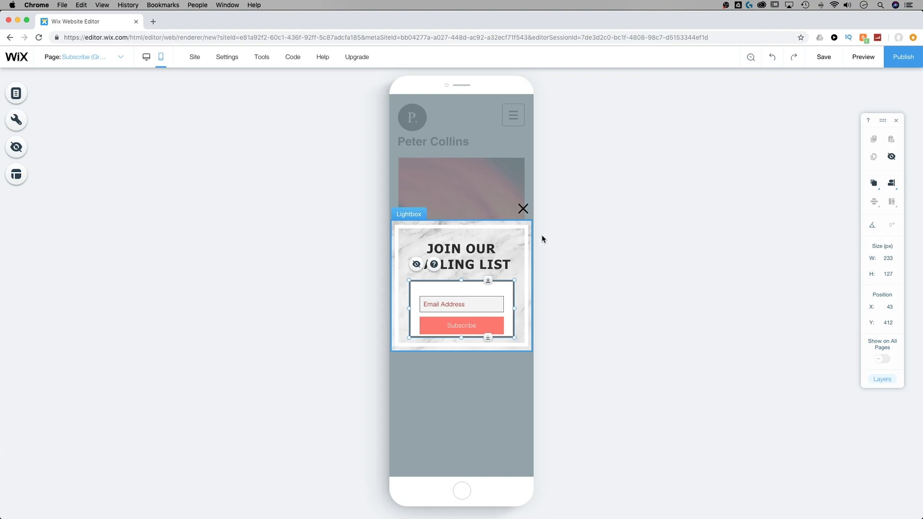
left_click(111, 63)
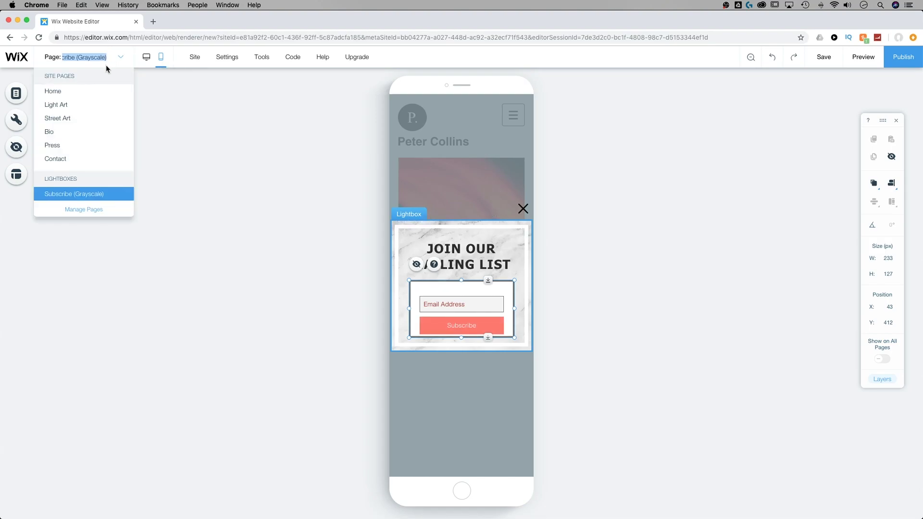
left_click(71, 95)
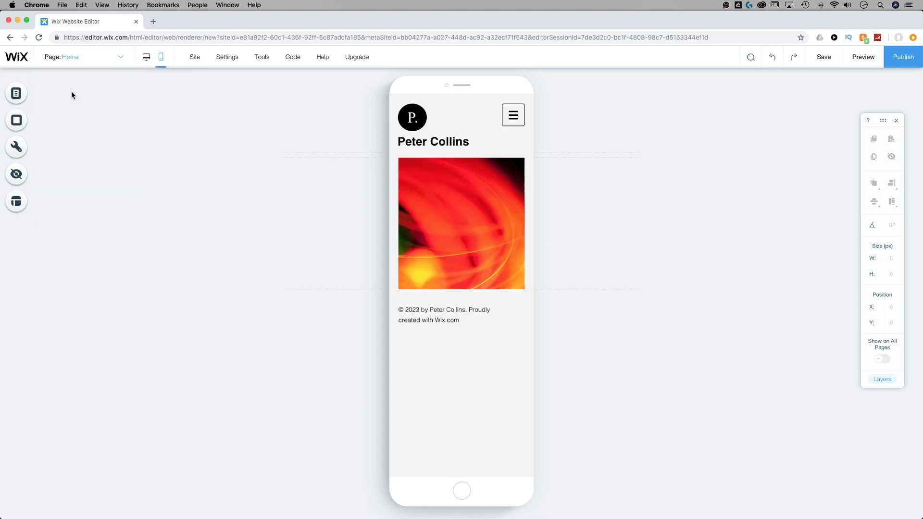
- In desktop view, place an envelope vector-art icon just below the Home page menu
left_click(145, 60)
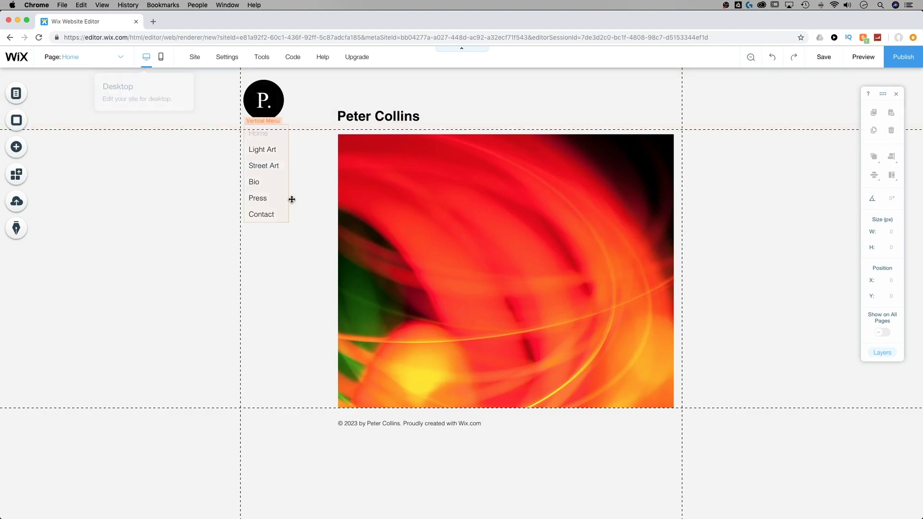
left_click(271, 269)
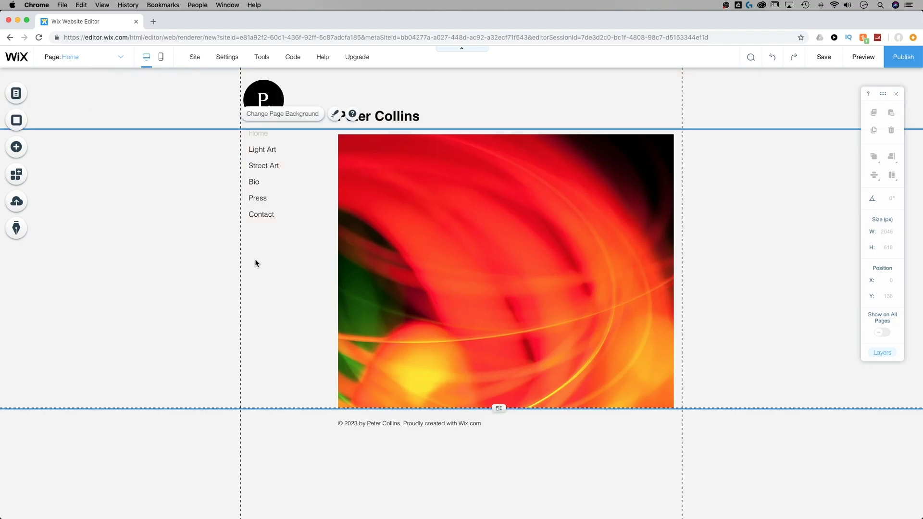
left_click(17, 148)
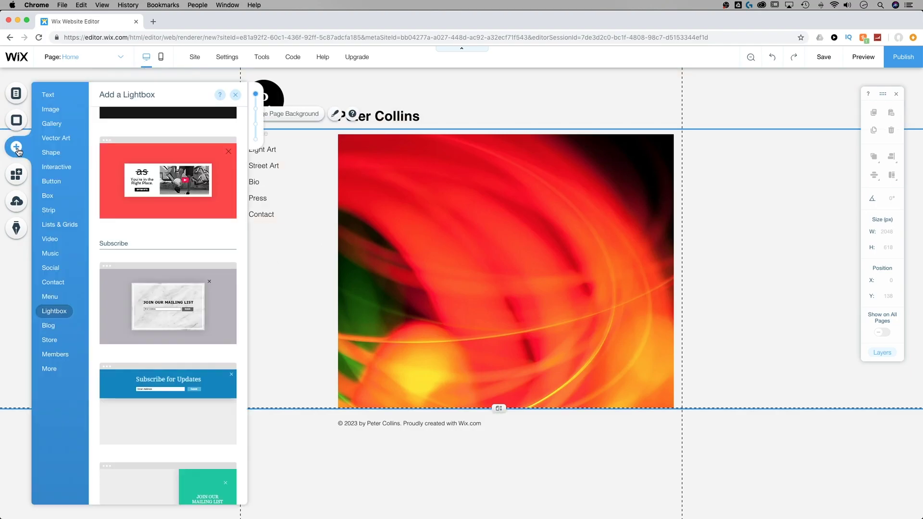
left_click(51, 153)
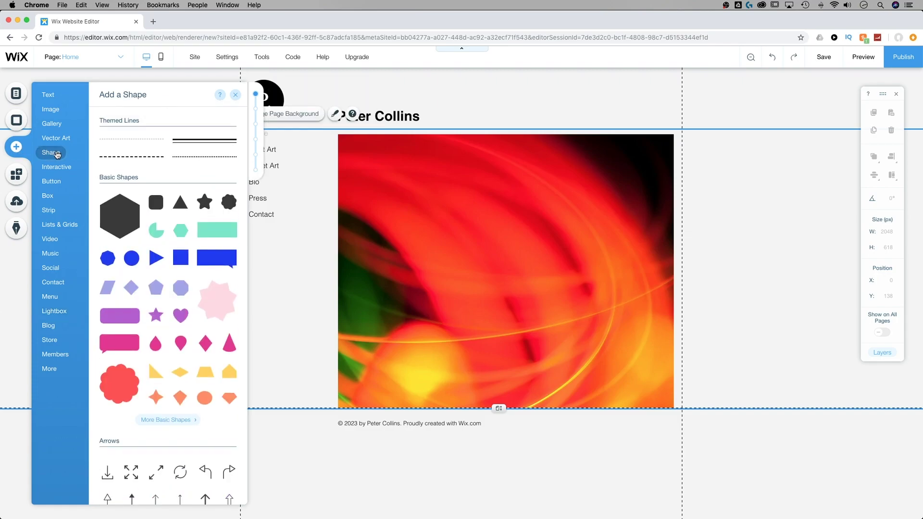
left_click(59, 143)
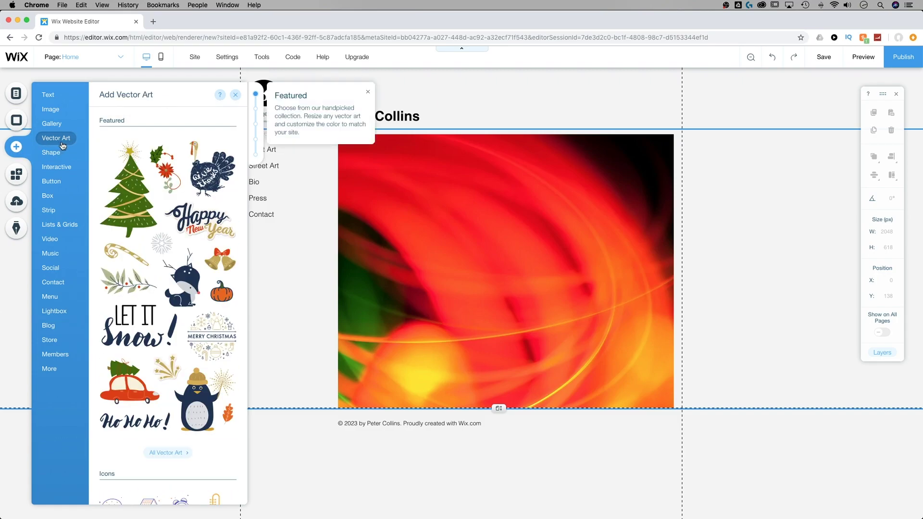
scroll(186, 238, "down", 6)
left_click_drag(187, 238, 273, 254)
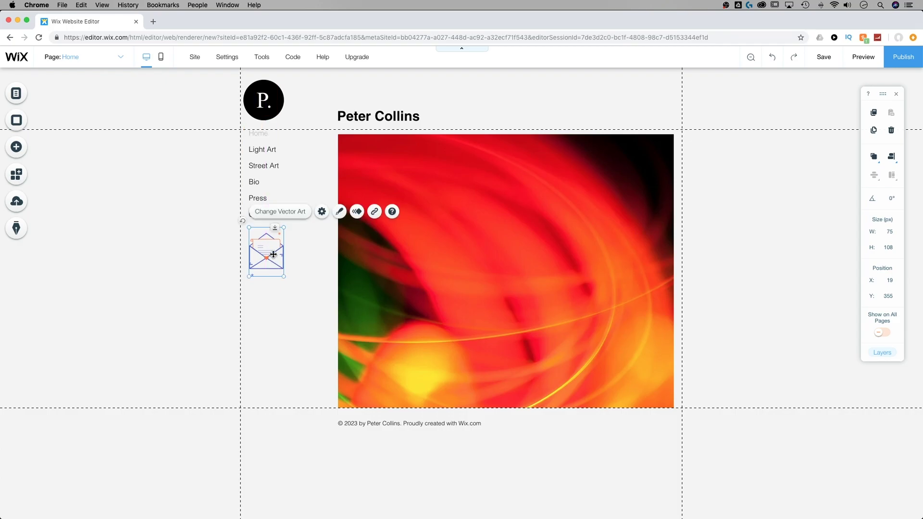
left_click(374, 211)
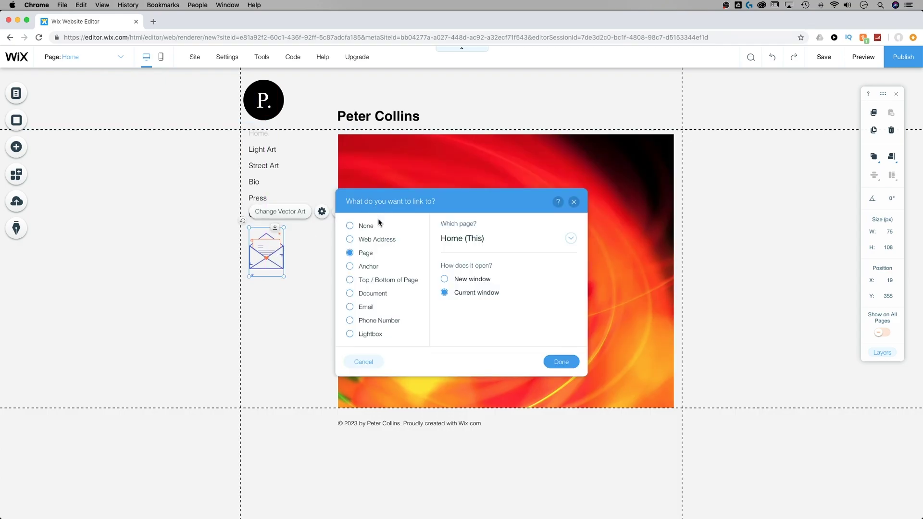
- Set the envelope's link type to Lightbox, pick Subscribe (Grayscale), and confirm with Done
left_click(380, 335)
left_click(472, 242)
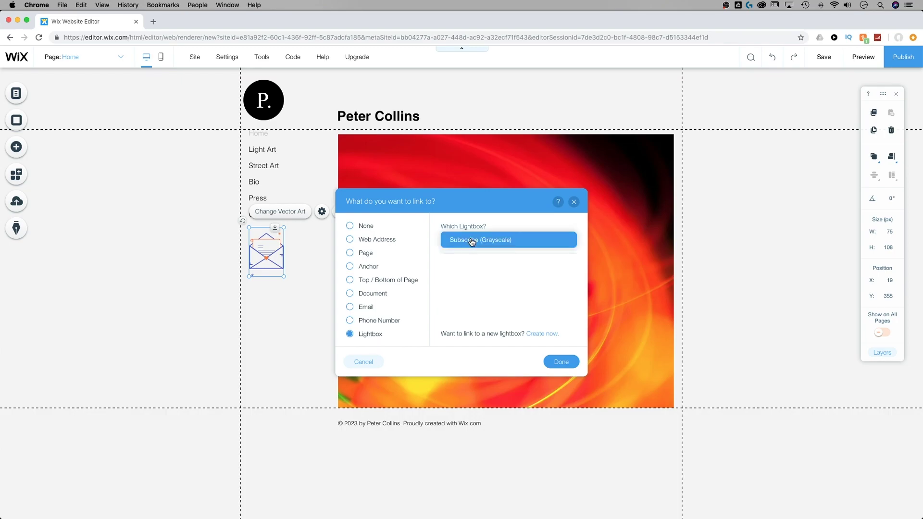
left_click(566, 366)
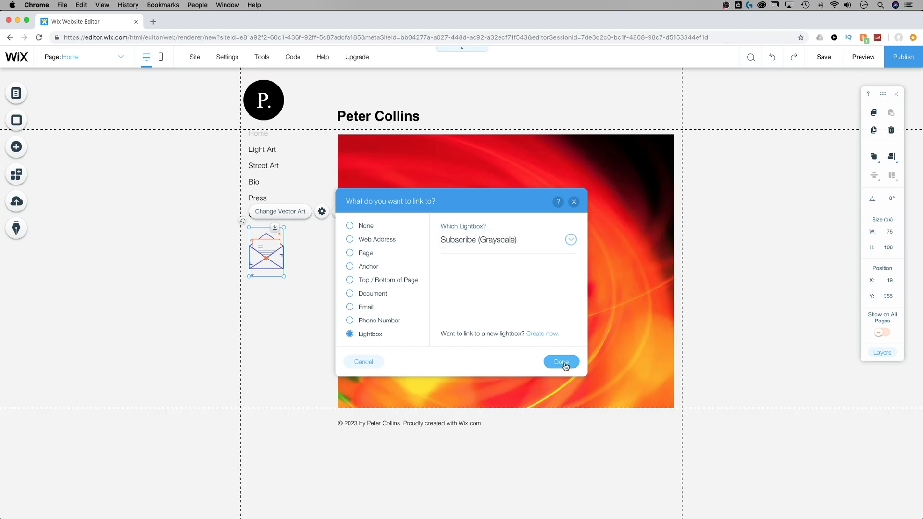
left_click(561, 363)
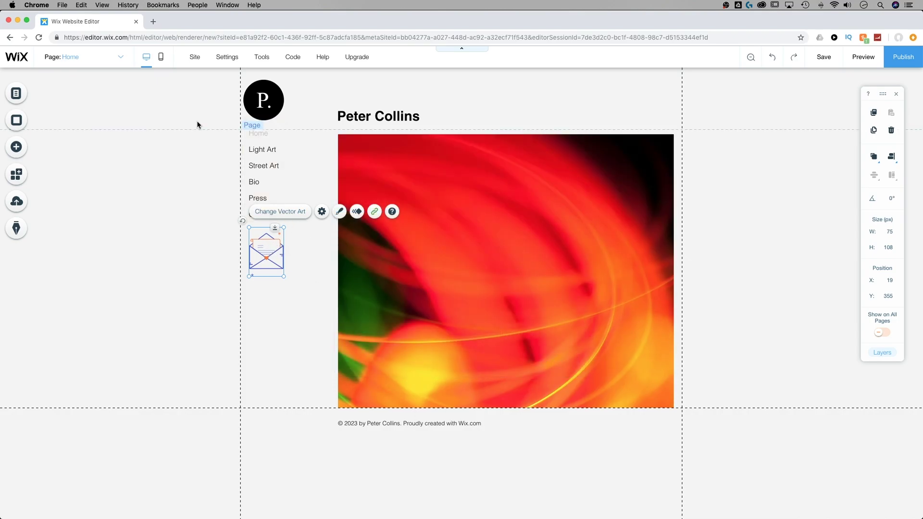
- Preview the mobile site and tap the envelope twice to confirm it opens the Subscribe popup
left_click(162, 60)
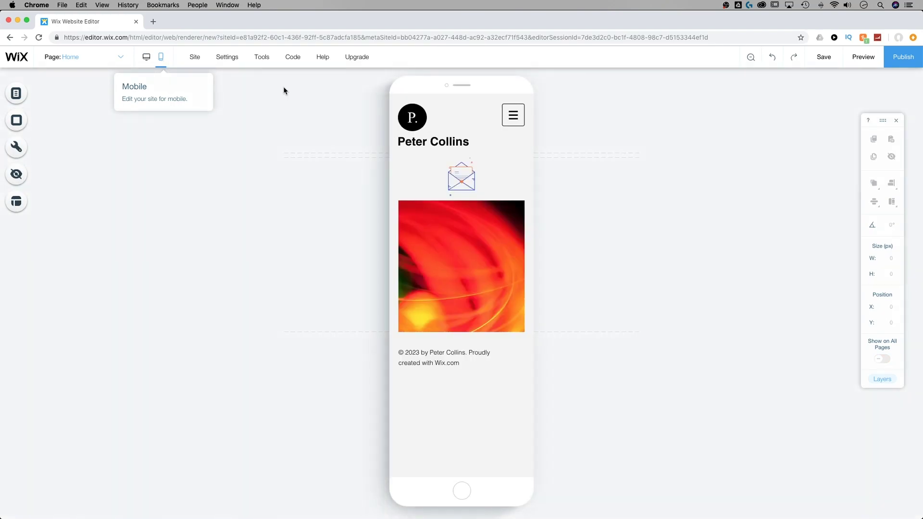
left_click(461, 181)
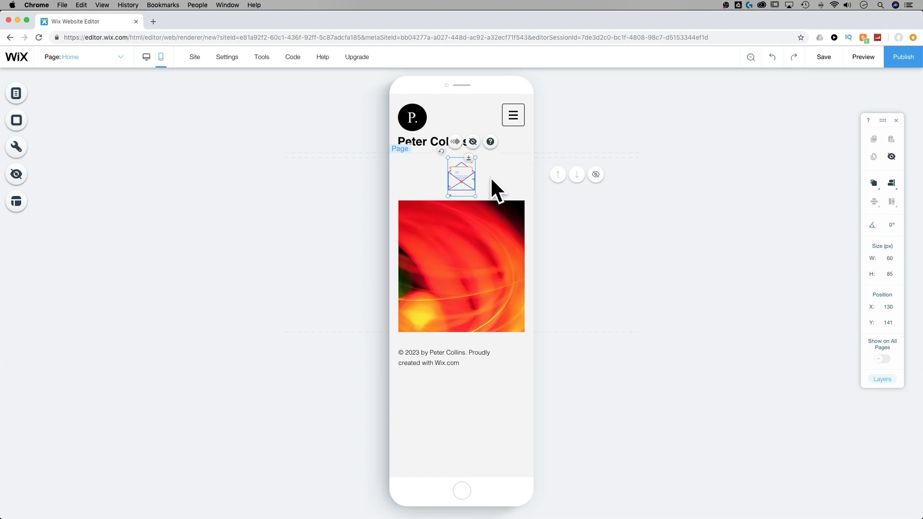
left_click(865, 58)
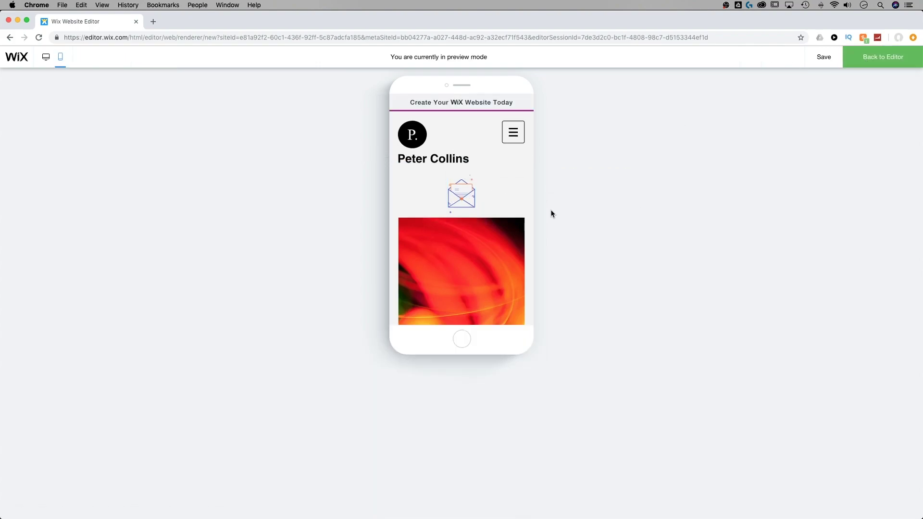
left_click(523, 133)
left_click(465, 201)
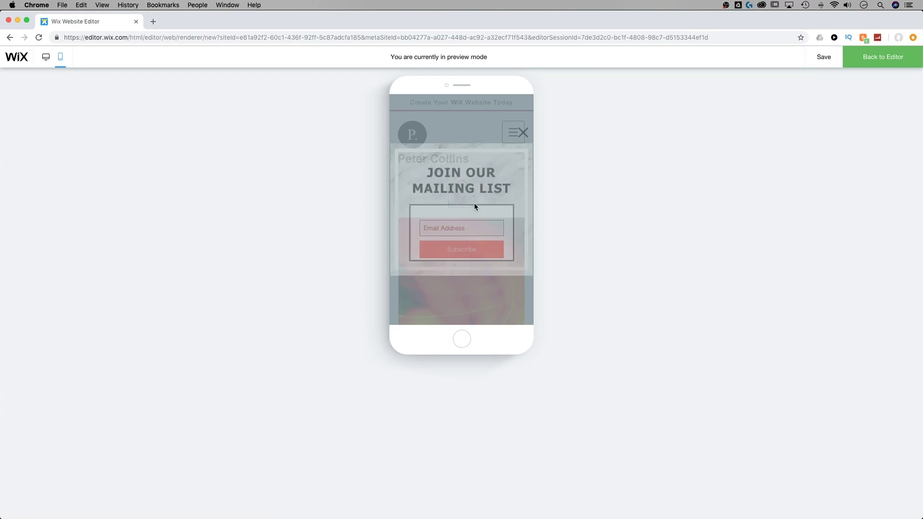
left_click(524, 133)
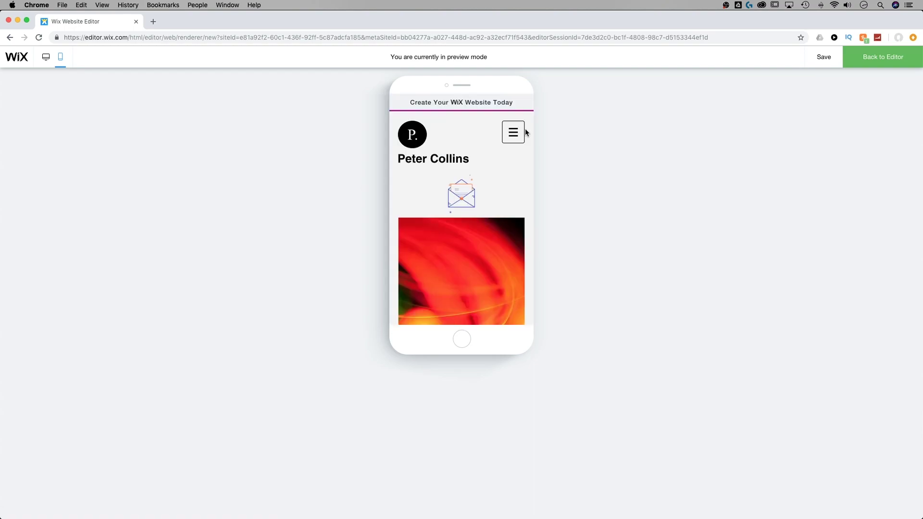
left_click(463, 200)
- Exit the preview, deselect the lightbox, and return to the mobile Home page
left_click(866, 59)
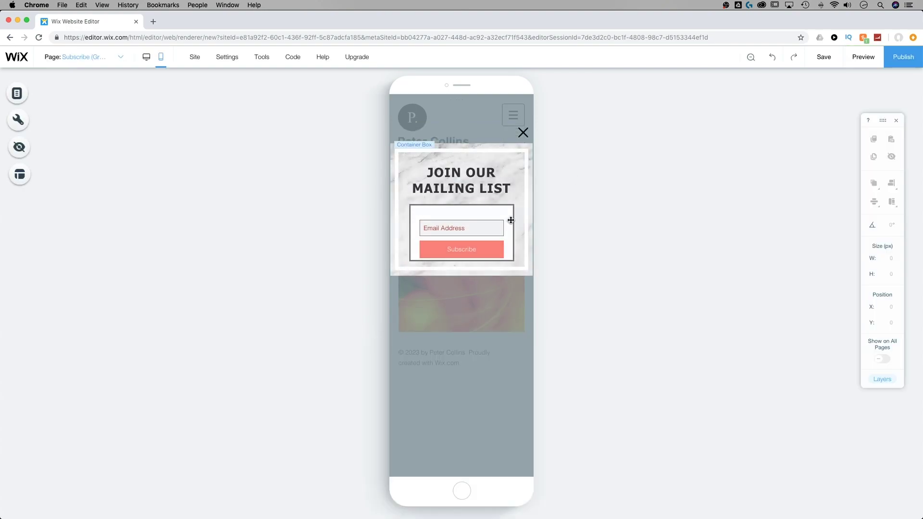
left_click(523, 133)
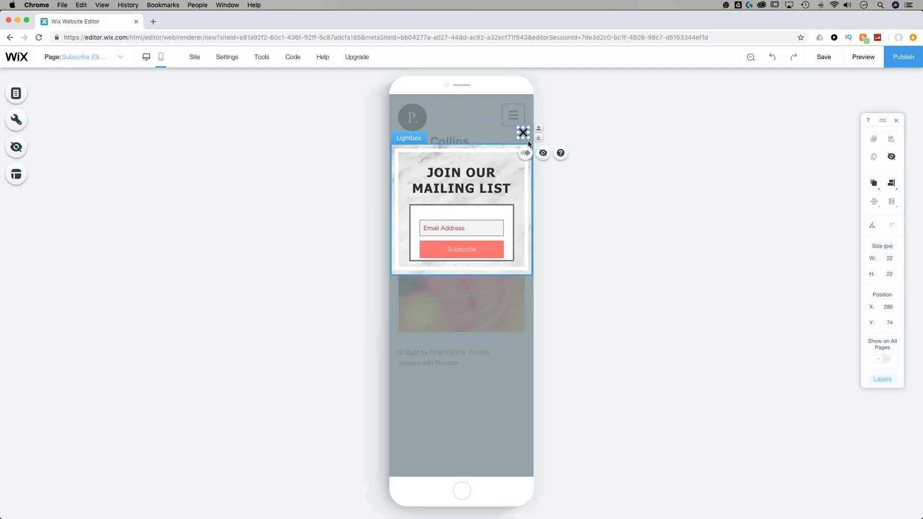
left_click(530, 128)
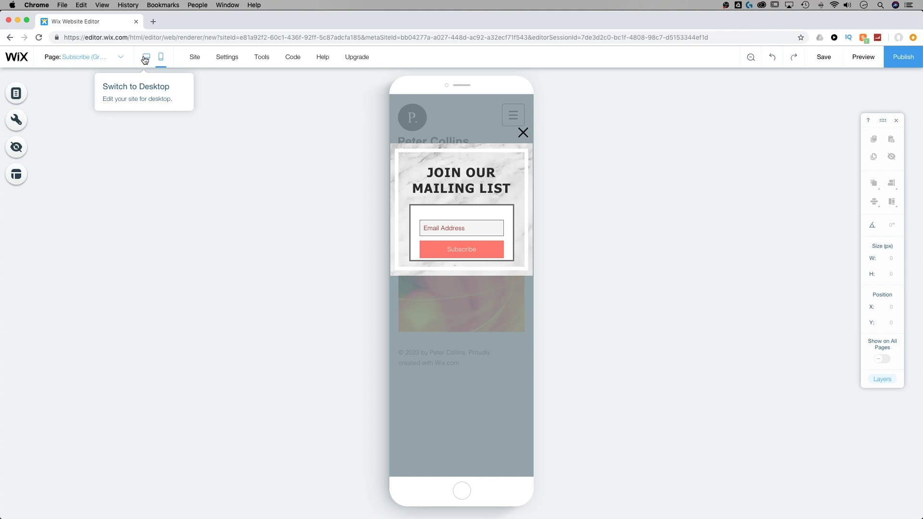
left_click(107, 58)
left_click(91, 92)
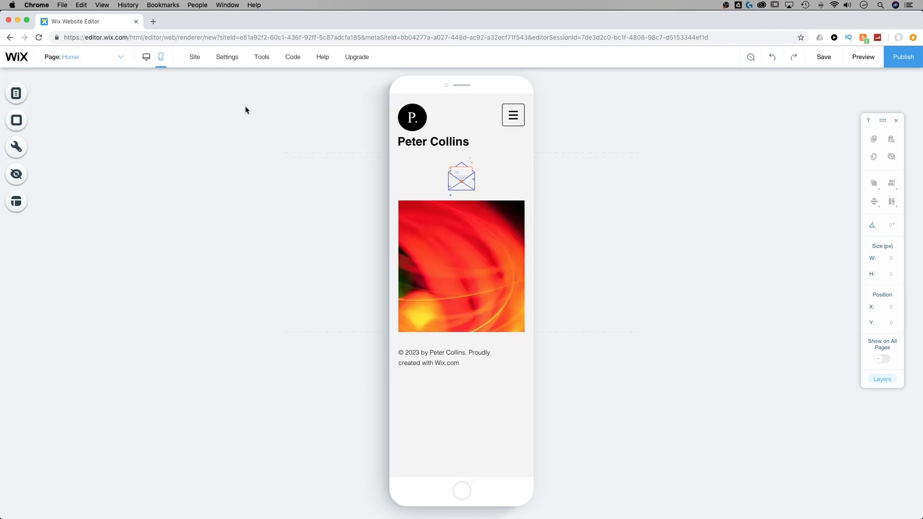
- Hide the envelope icon on mobile and confirm it still shows in desktop view
left_click(469, 174)
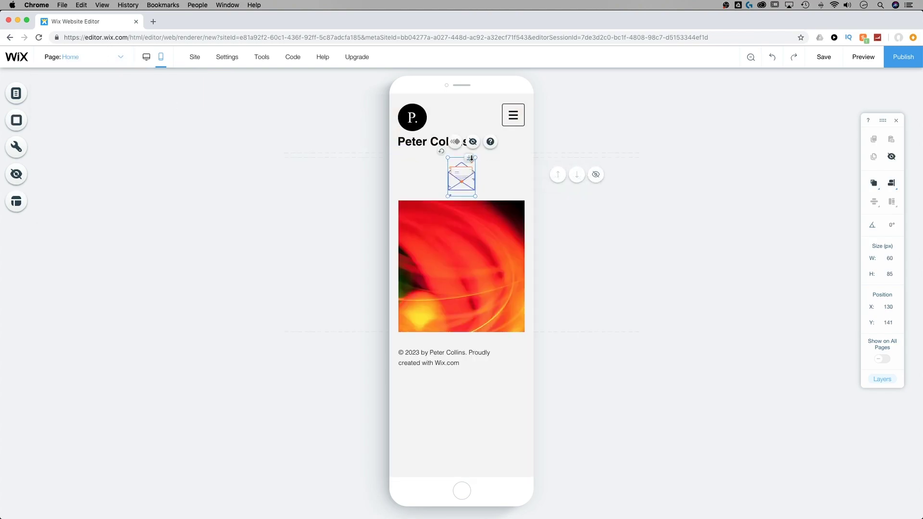
left_click(474, 141)
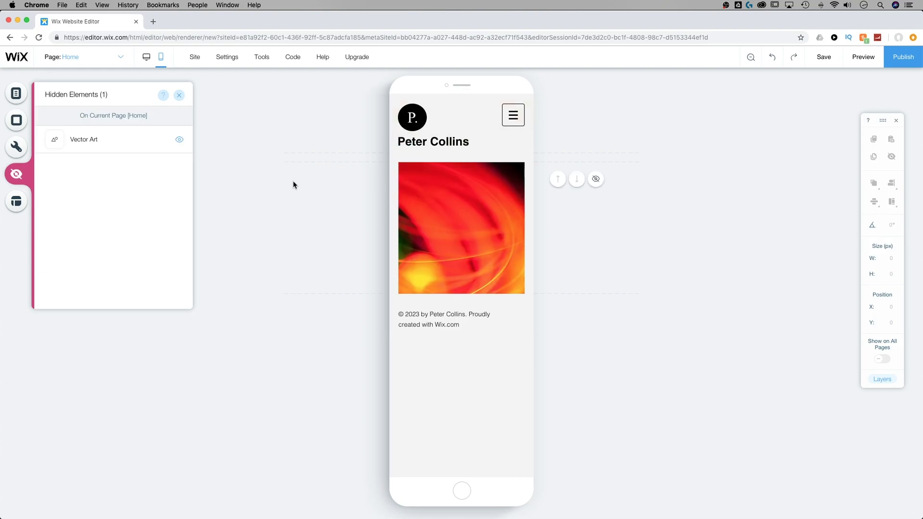
left_click(315, 190)
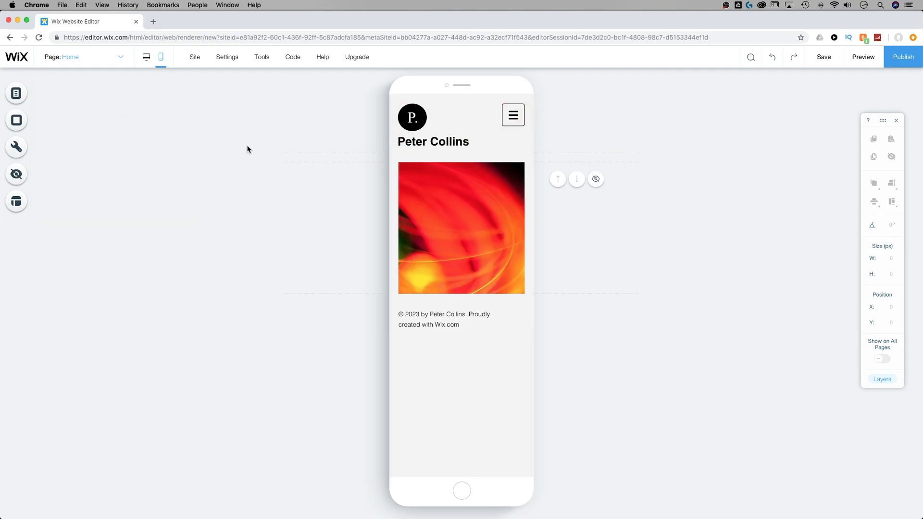
left_click(147, 63)
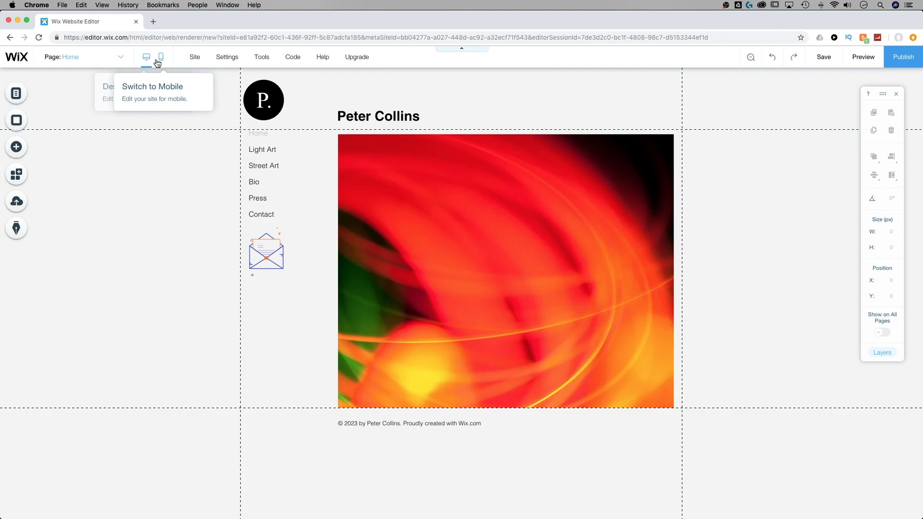
left_click(160, 62)
mouse_move(561, 177)
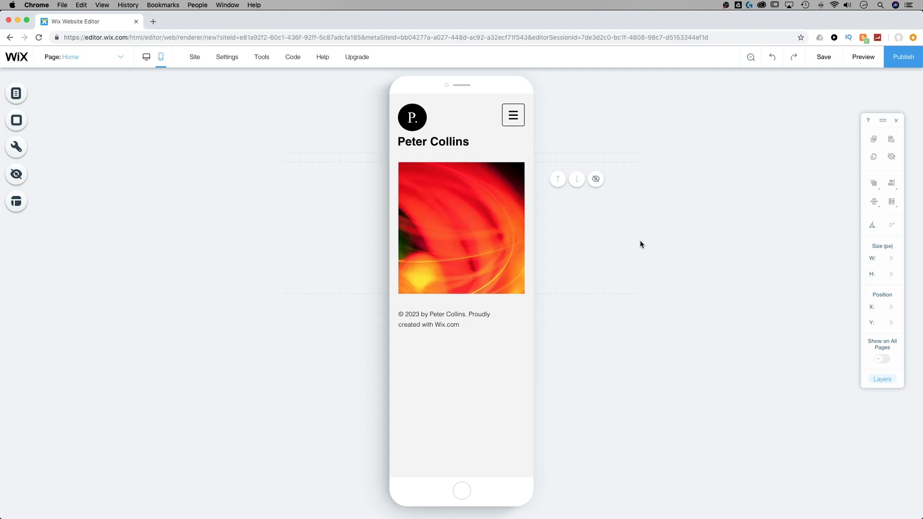
- Set the mobile Subscribe (Grayscale) lightbox's Automatically display option to No
left_click(24, 95)
left_click(58, 112)
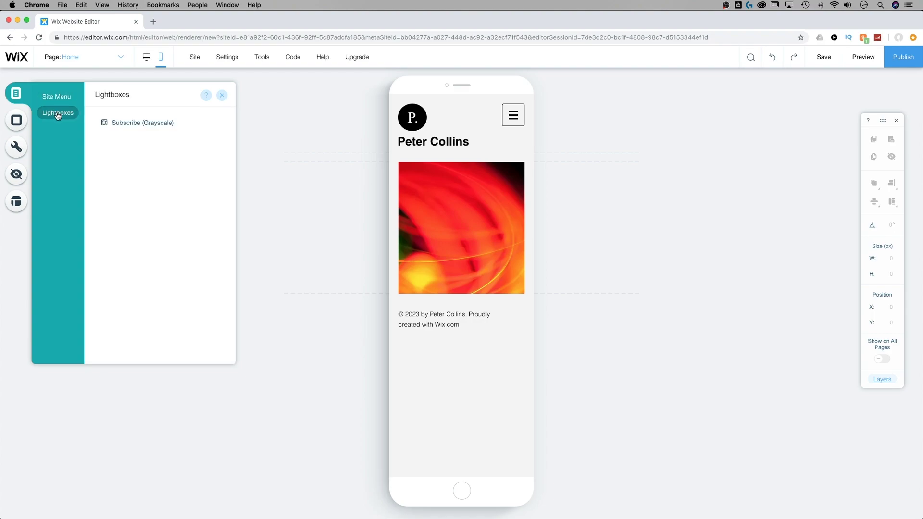
left_click(145, 123)
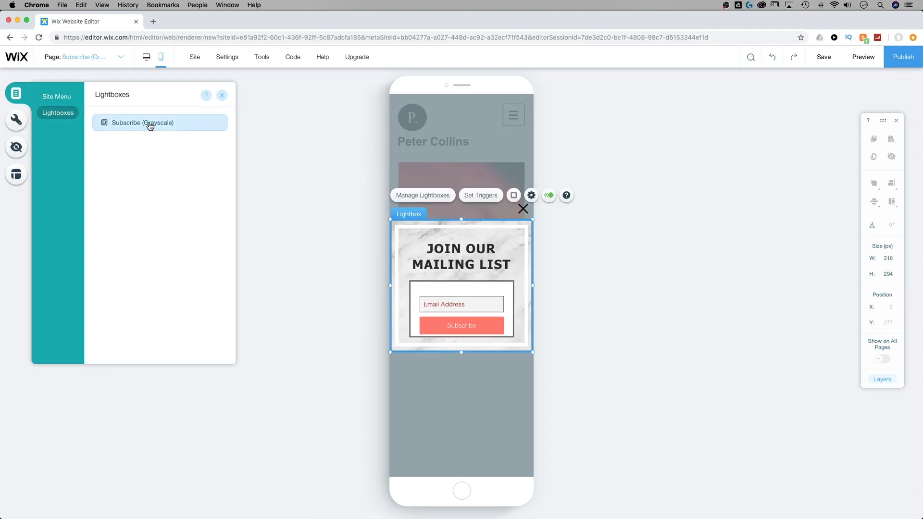
left_click(531, 195)
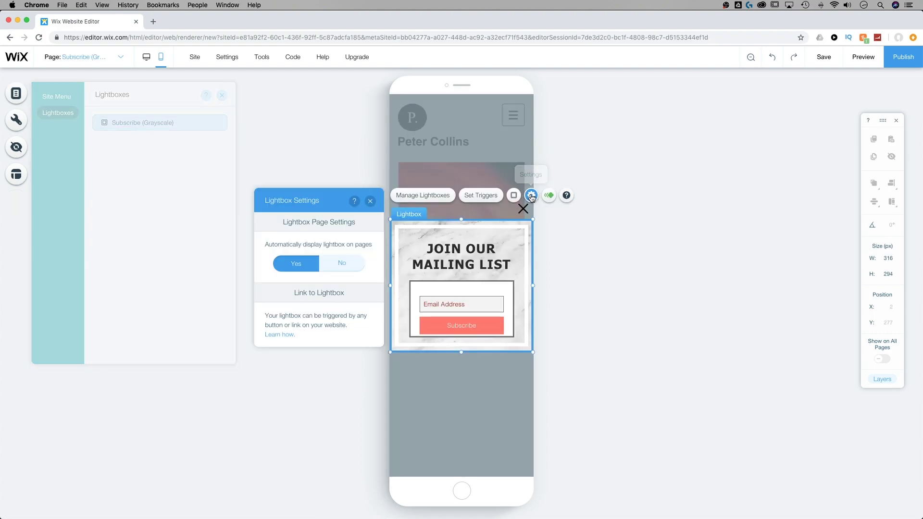
left_click(343, 268)
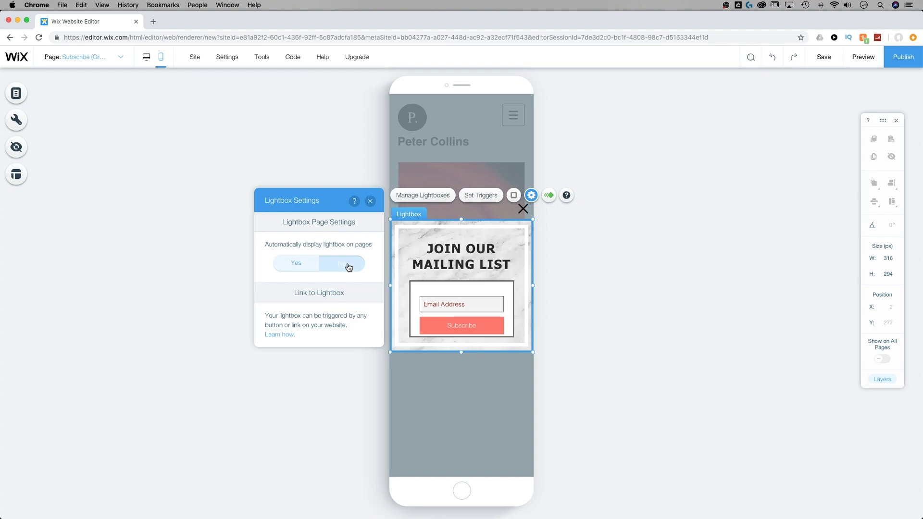
left_click(349, 267)
left_click(370, 202)
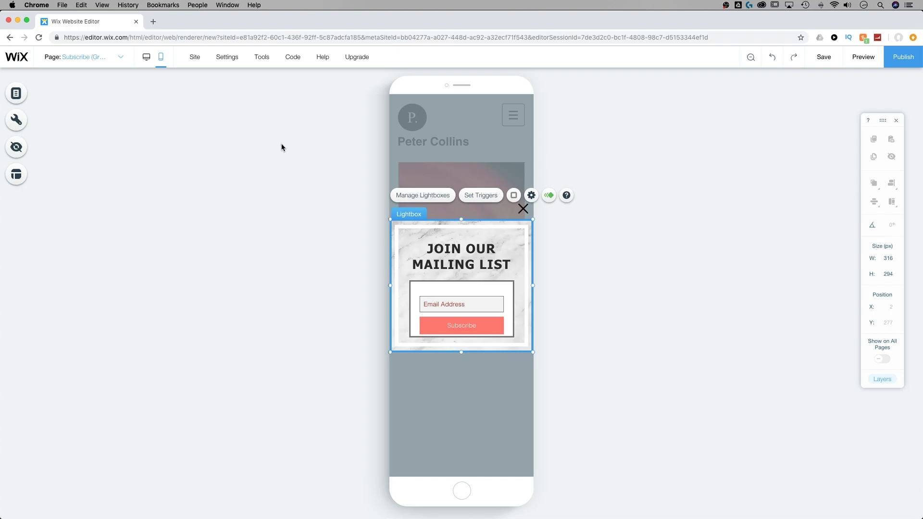
left_click(146, 57)
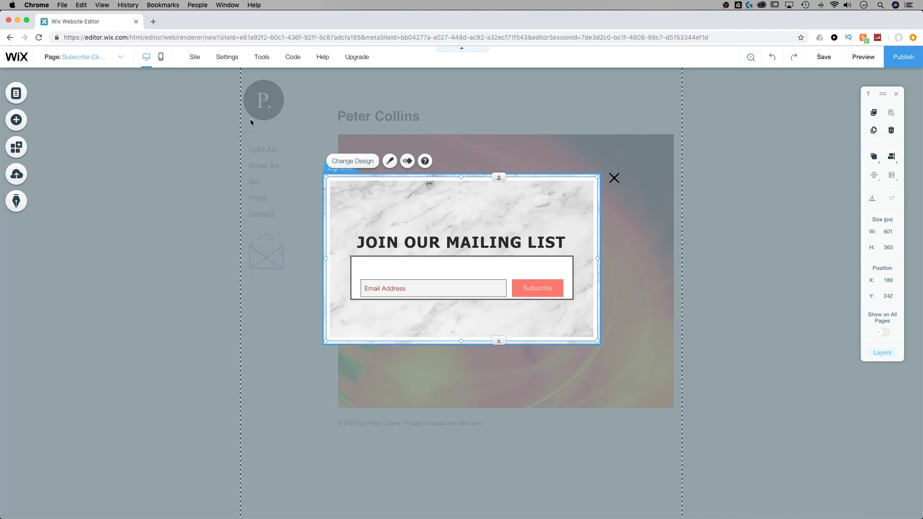
left_click(160, 56)
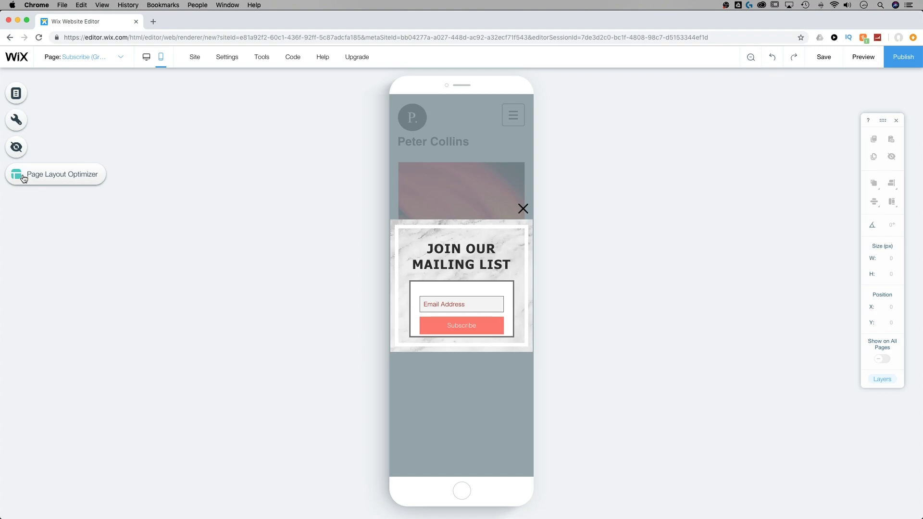
left_click(417, 219)
- Open the Page Layout Optimizer for the mobile Subscribe (Grayscale) mailing-list lightbox
left_click(14, 175)
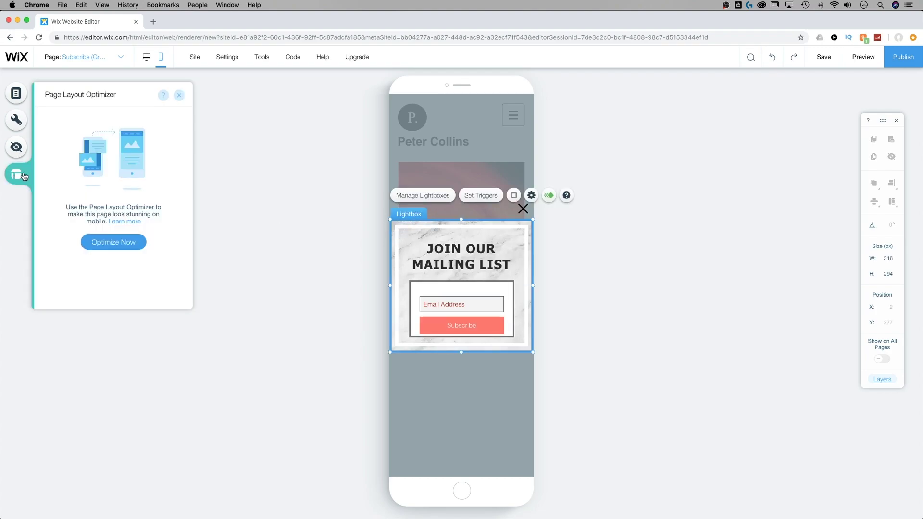